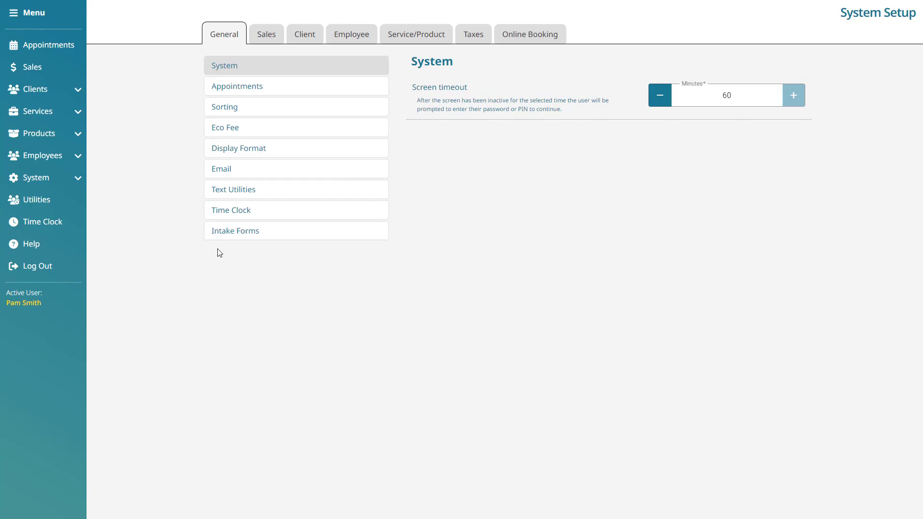
Step: Enable client accounts in the system's client setup, with automatic enabling for new clients, and enable all existing accounts
click(77, 178)
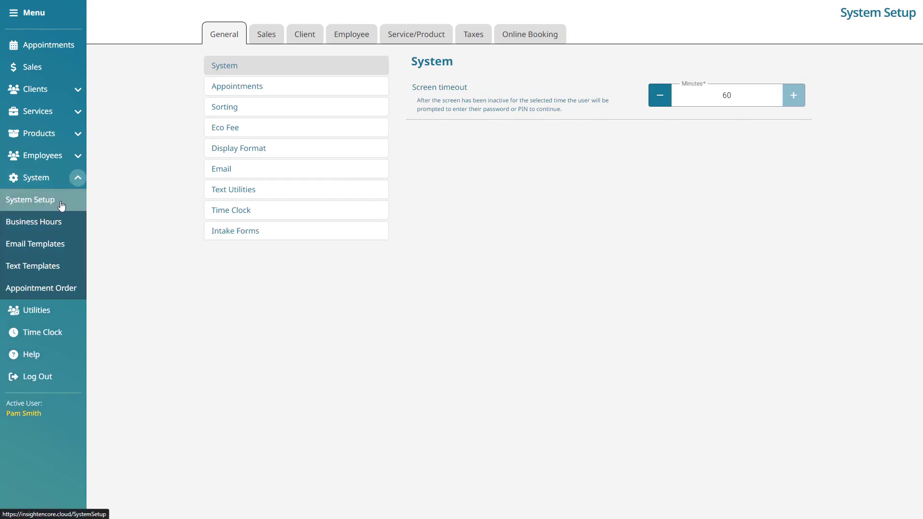
click(319, 35)
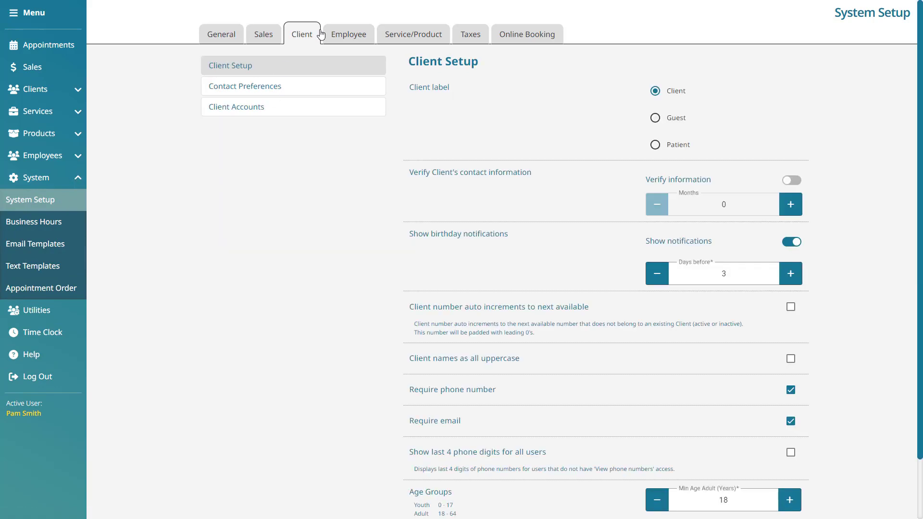
click(340, 114)
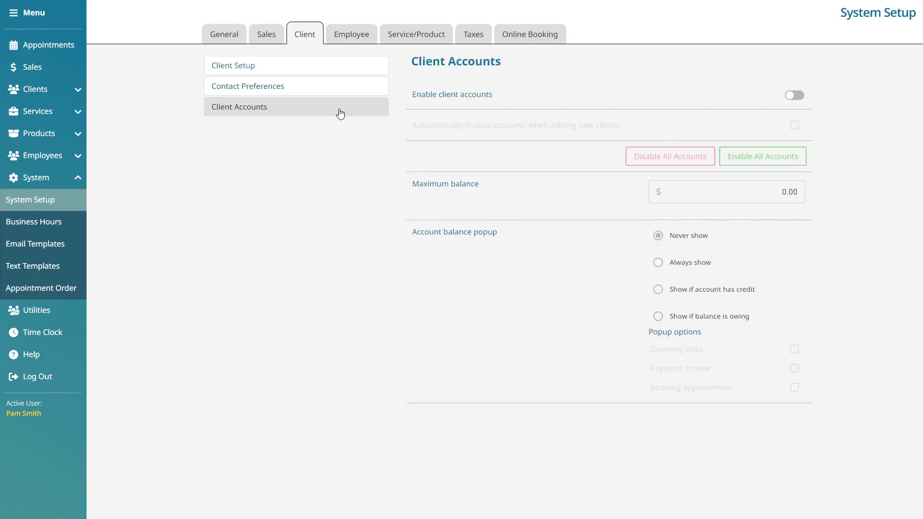
click(800, 100)
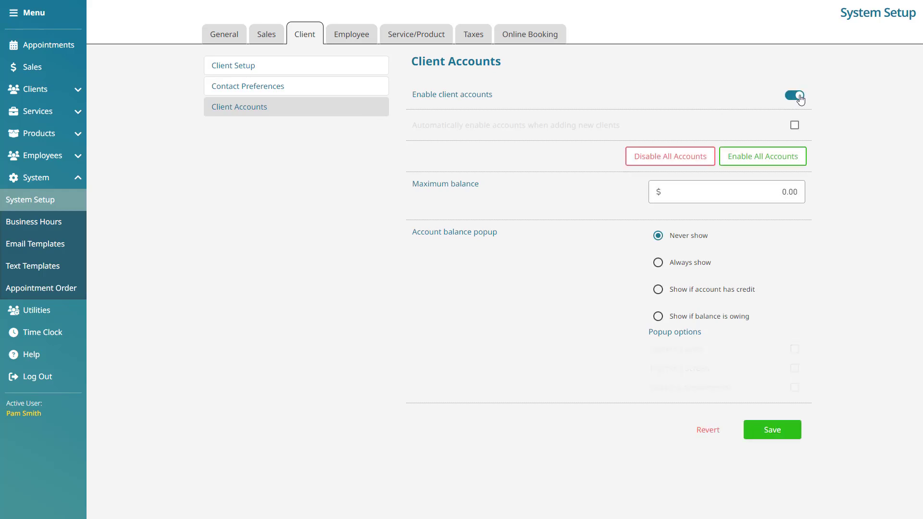
click(798, 128)
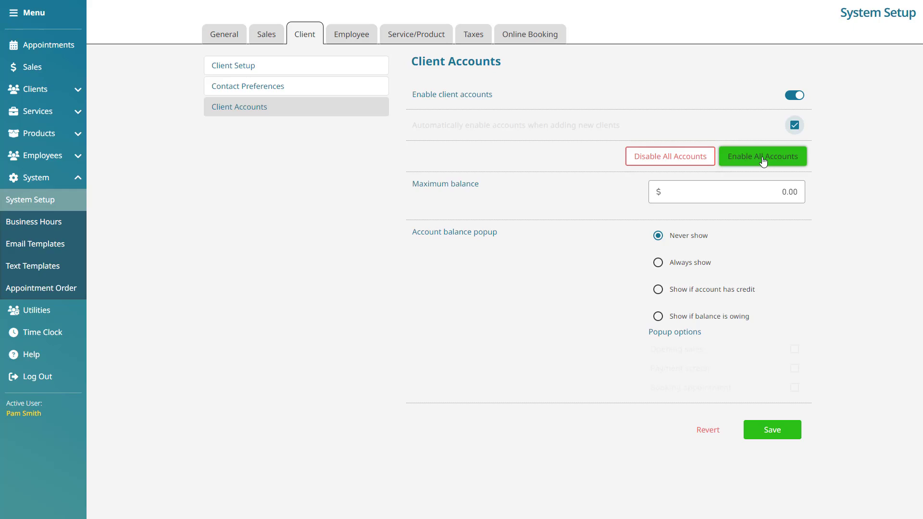
click(803, 162)
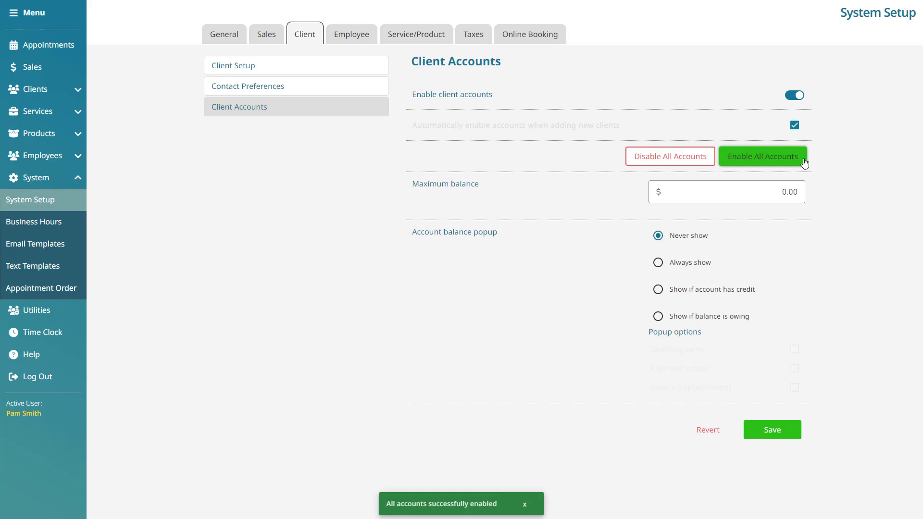
Step: Set the maximum balance for client accounts to $300.00
click(800, 190)
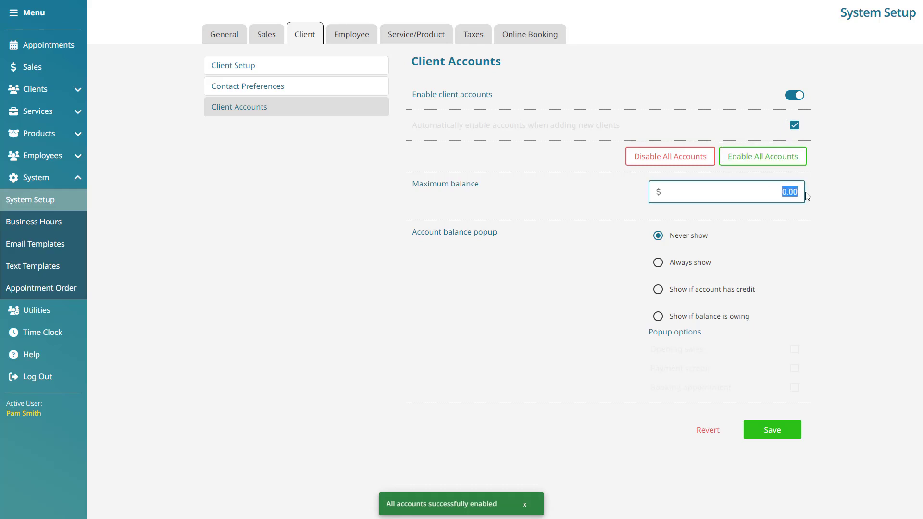
text(300)
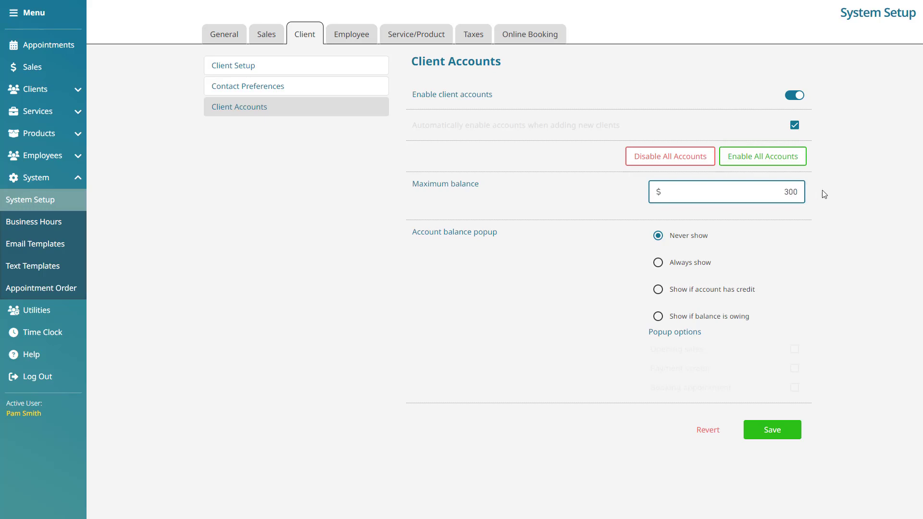
click(824, 193)
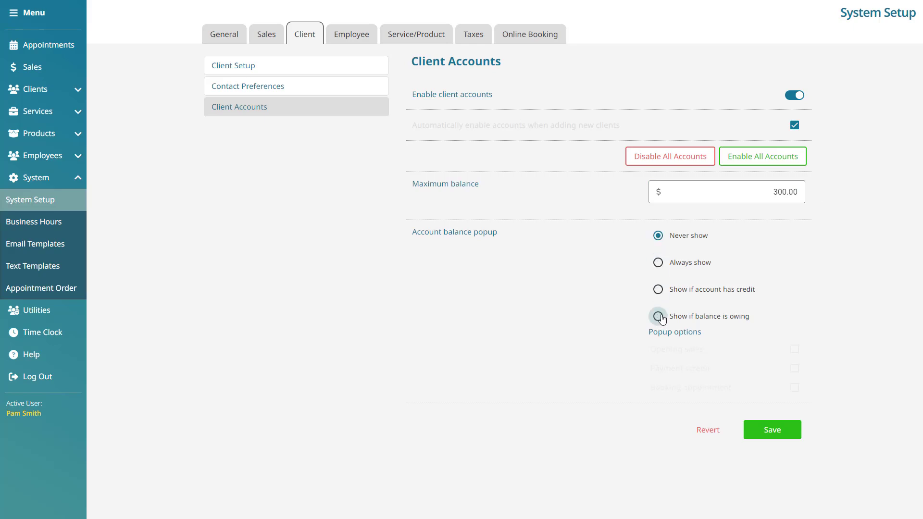
Step: Set the account balance popup to always show for opening sales, payment screen and booking appointment, and save the settings
click(660, 266)
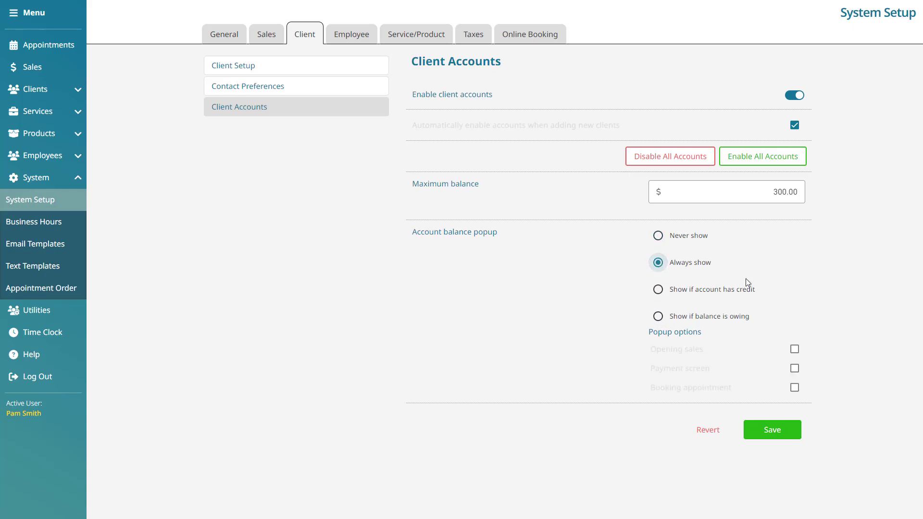
click(795, 349)
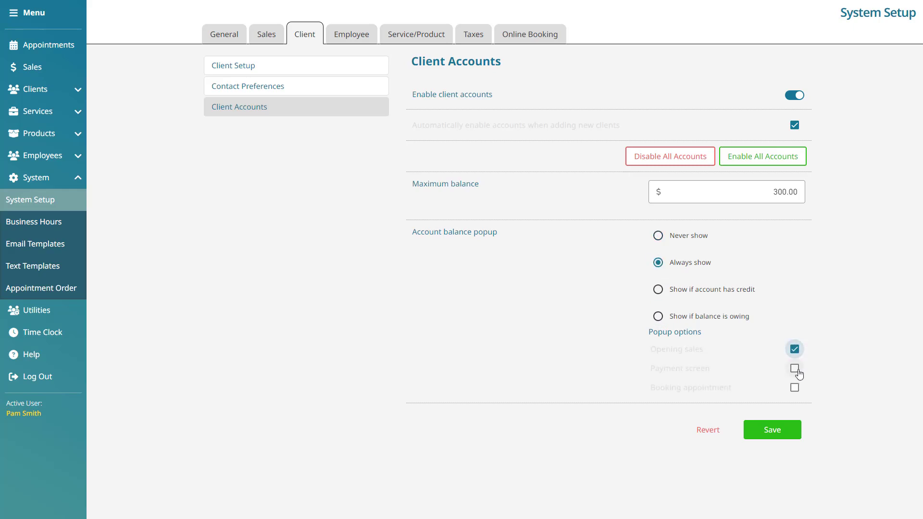
click(796, 370)
click(795, 389)
click(801, 426)
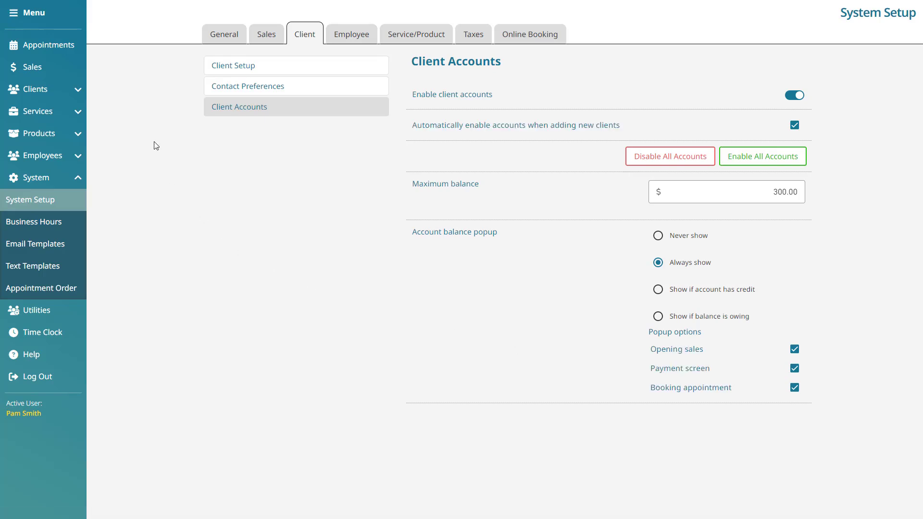
Step: Start a new sales invoice for the first listed client with the first listed employee
click(58, 66)
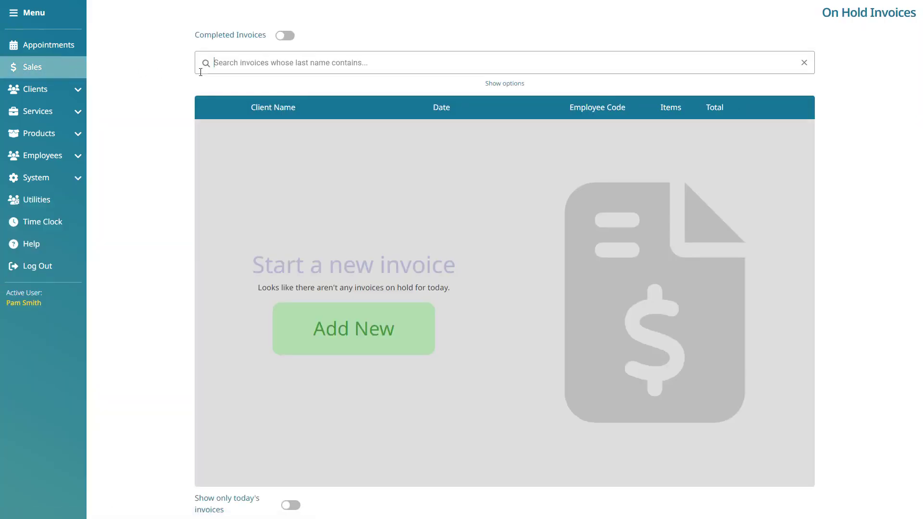
click(425, 327)
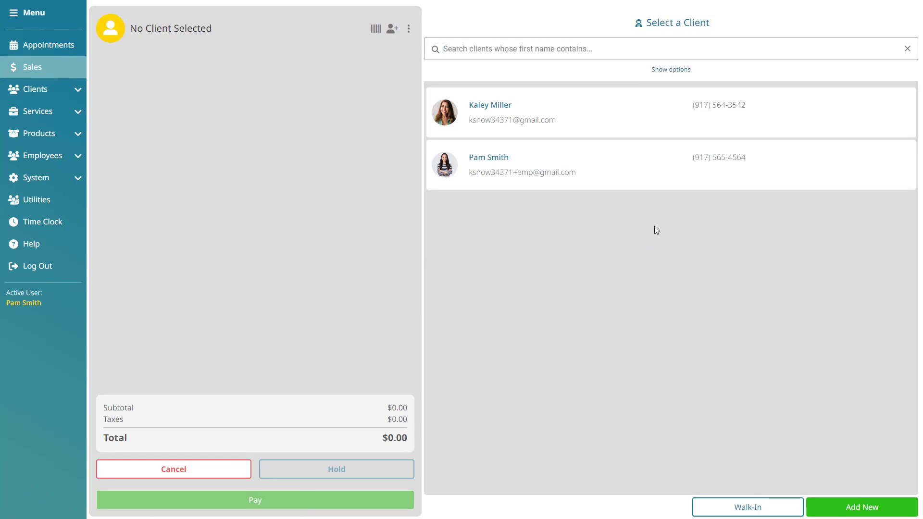
click(661, 124)
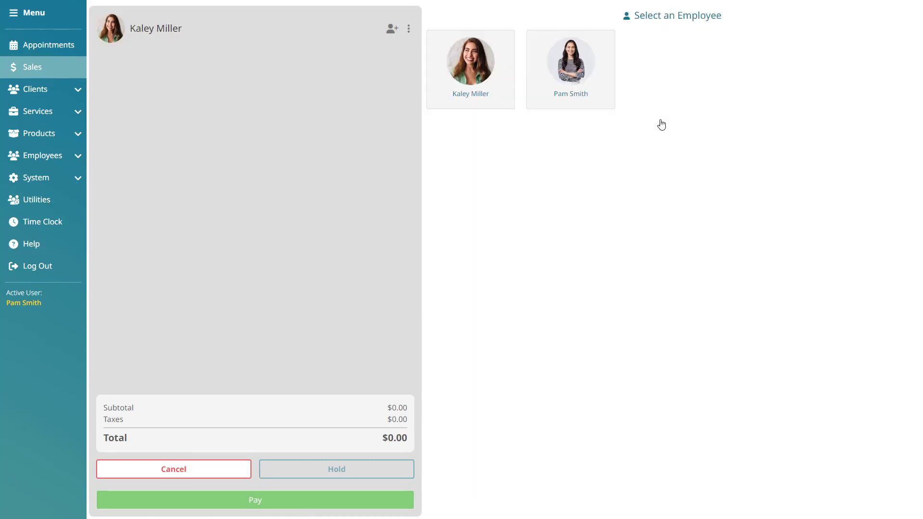
click(494, 75)
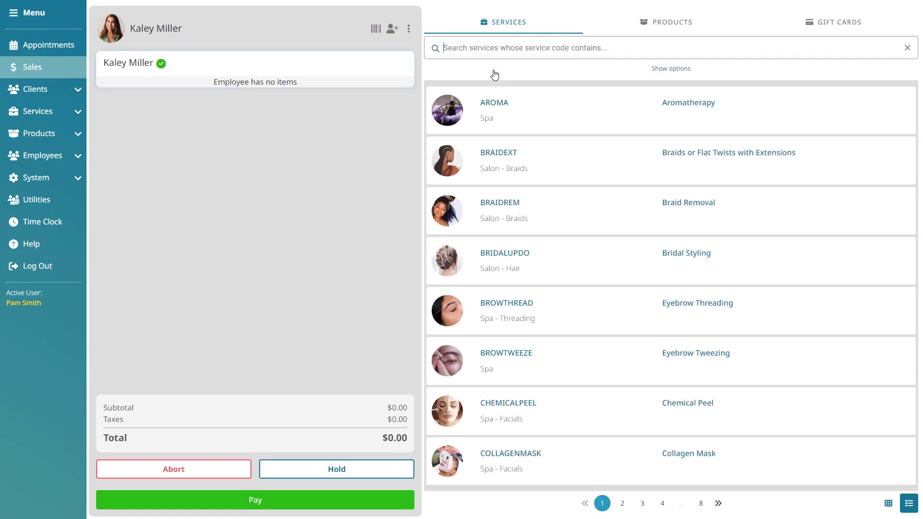
Step: Add a $50.00 account payment with the description "Deposit" to the client's invoice
click(409, 28)
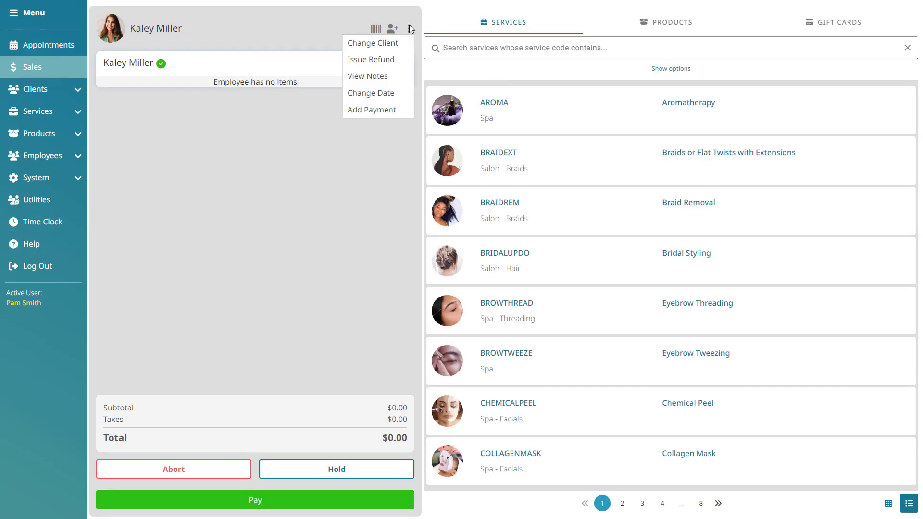
click(381, 110)
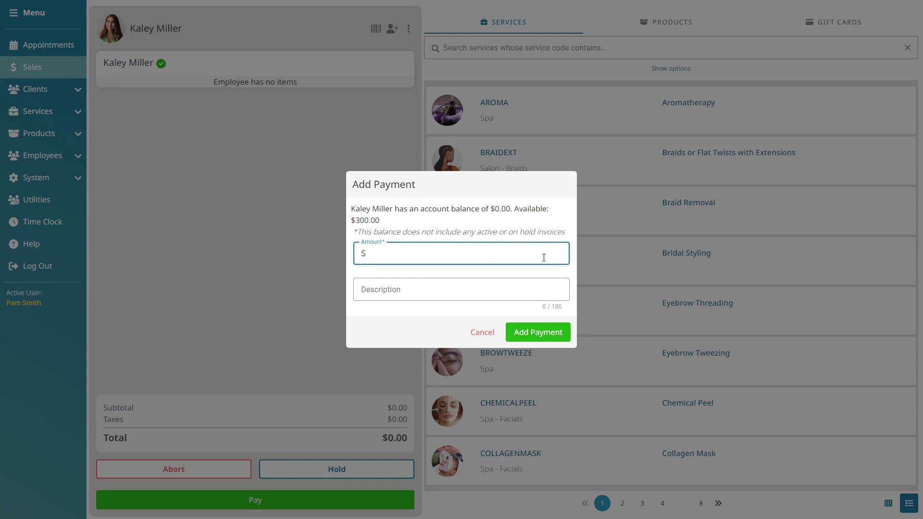
text(50)
click(540, 289)
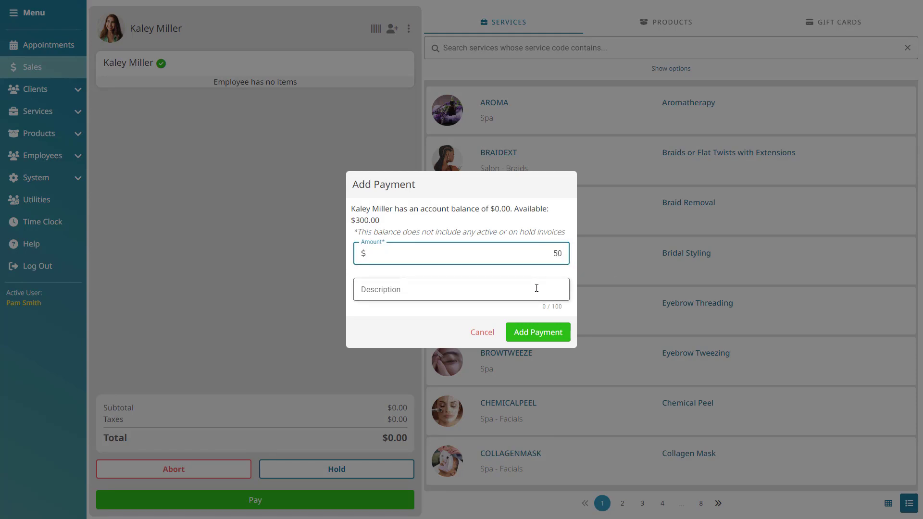
text(Deposit)
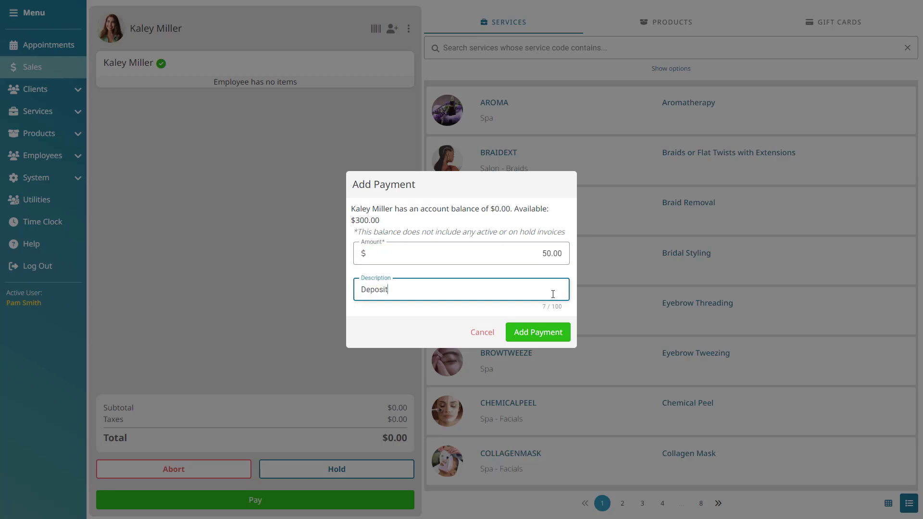
click(564, 339)
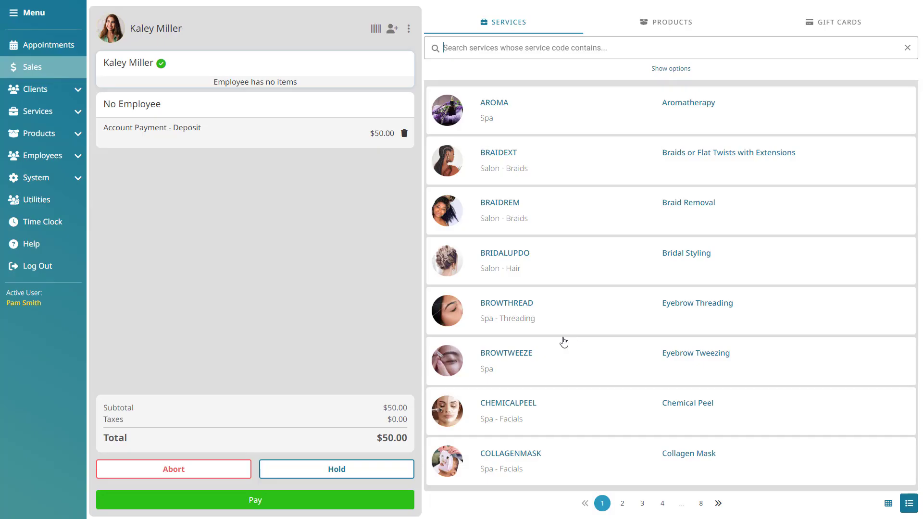
Step: Pay the deposit invoice with a $50.00 debit payment and finish it through the invoice summary
click(374, 502)
click(612, 78)
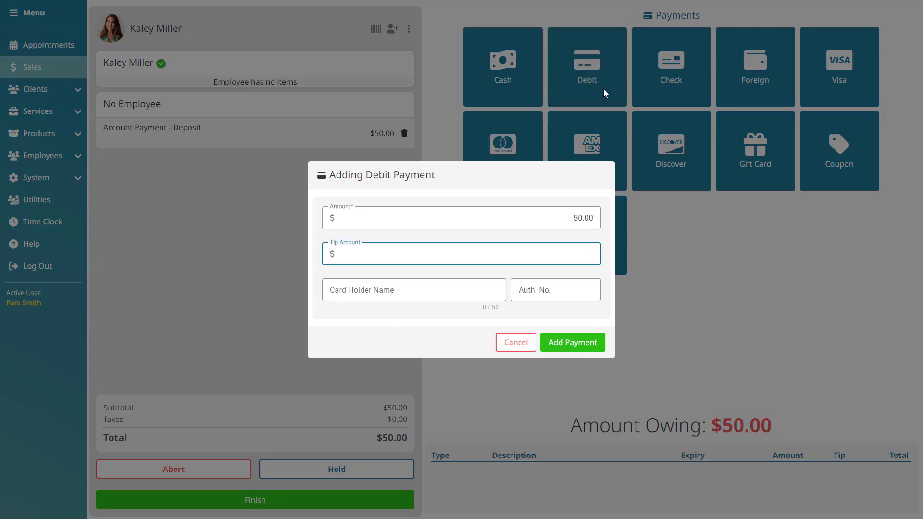
click(597, 345)
click(352, 502)
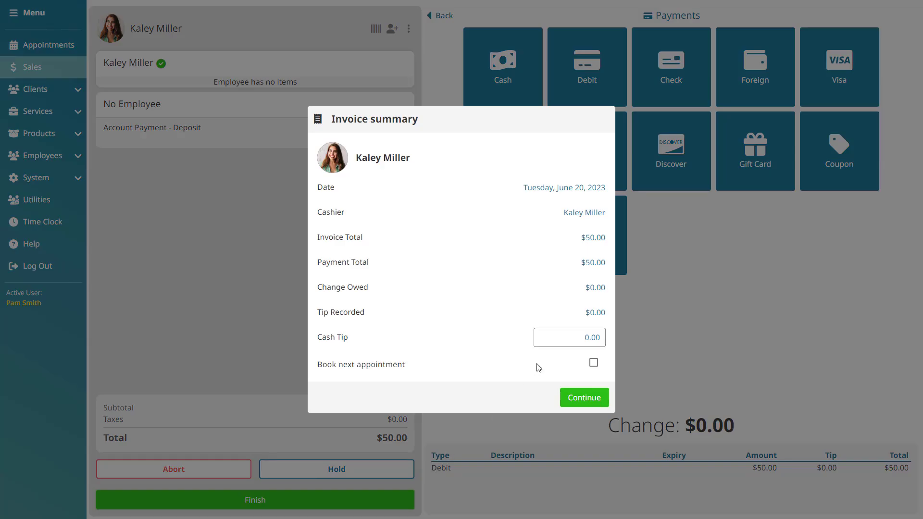
click(590, 402)
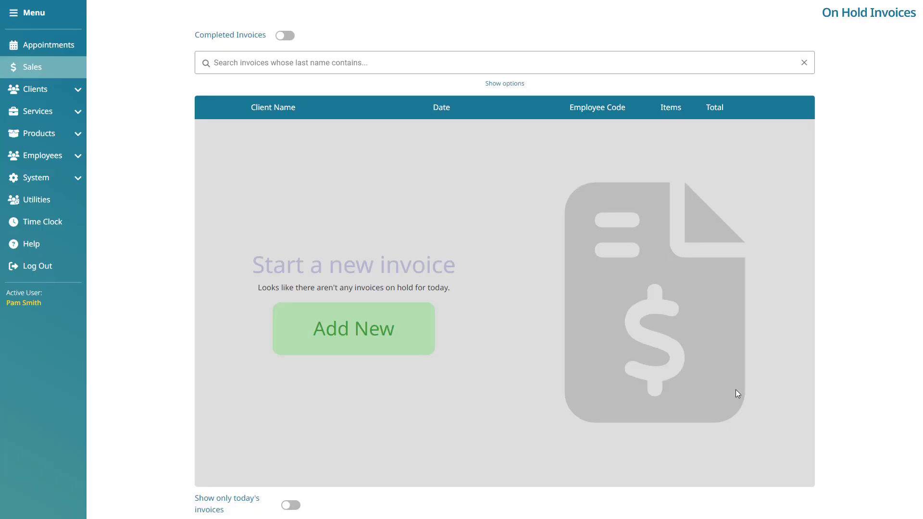
Step: Check the account balance in the details of the client who paid the deposit
click(65, 93)
click(305, 130)
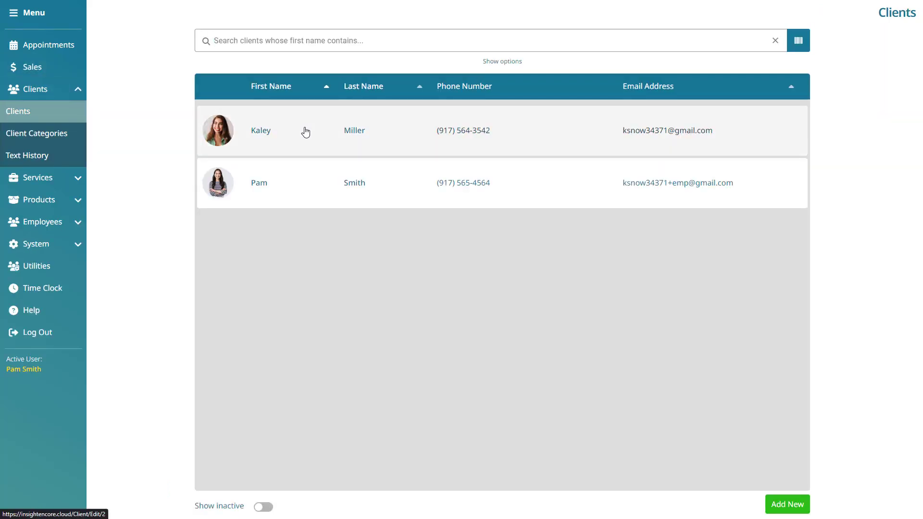
click(276, 37)
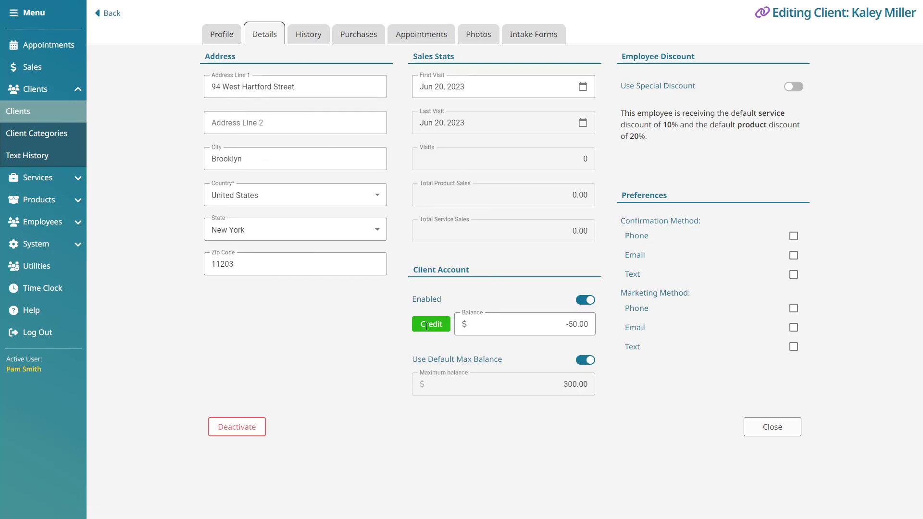
drag(423, 327, 453, 338)
click(521, 351)
drag(540, 334, 598, 326)
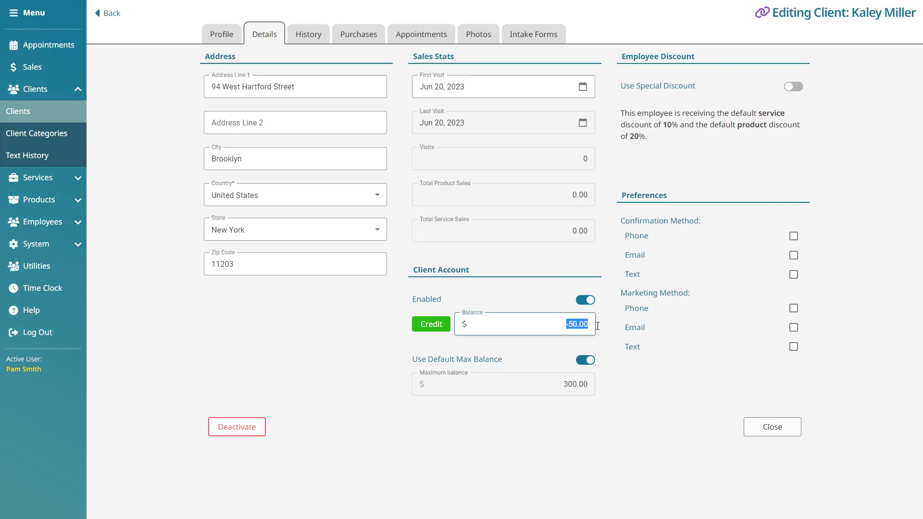
click(609, 329)
Step: Start a new invoice for the same client and the first employee, dismiss the balance popup, and add the AROMA service
click(55, 68)
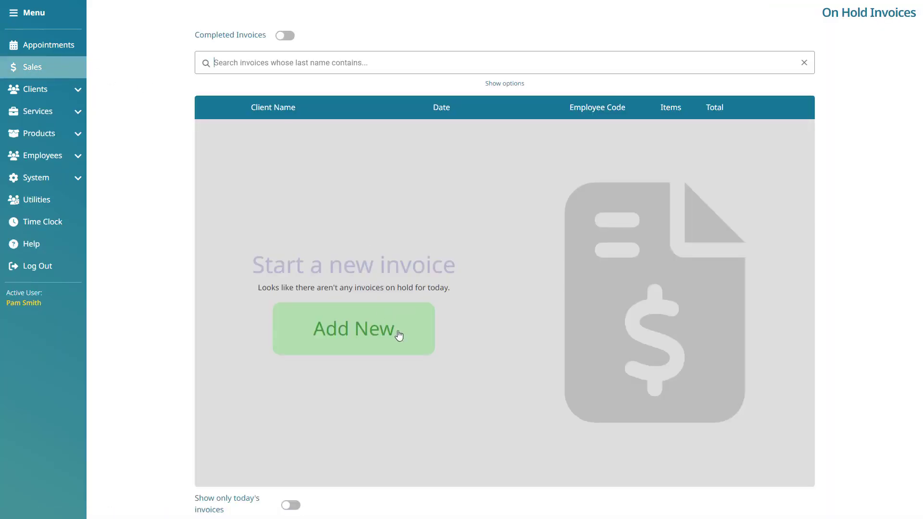
click(400, 336)
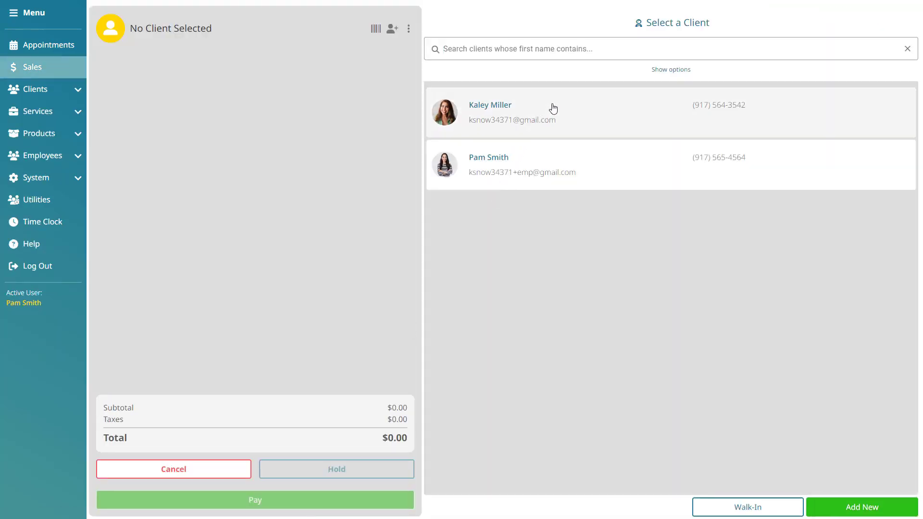
click(553, 109)
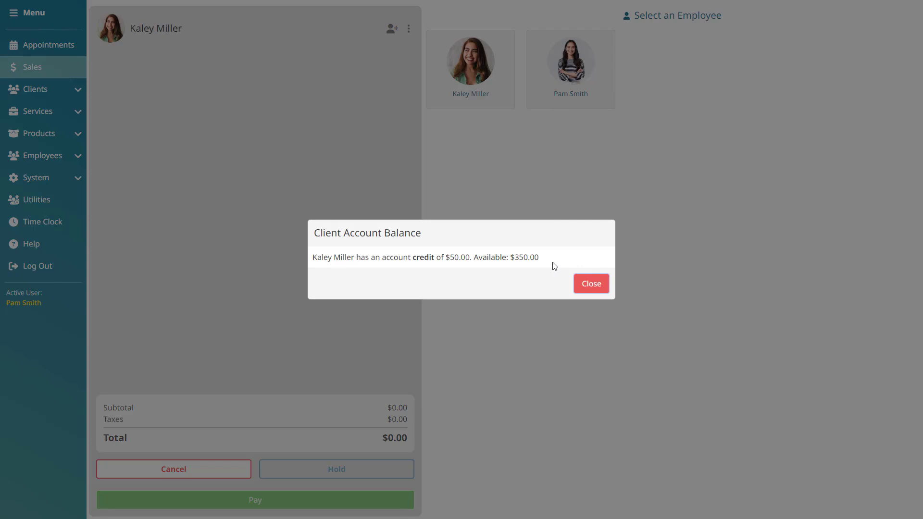
click(592, 283)
click(512, 99)
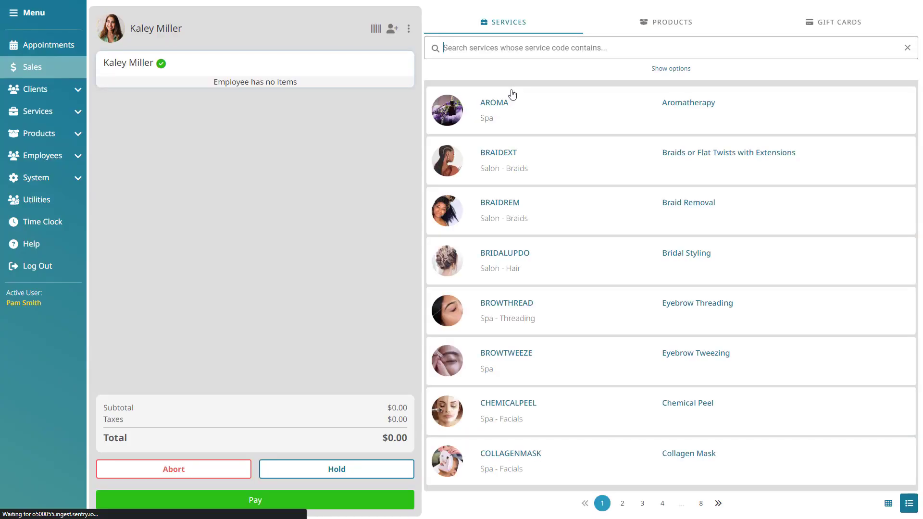
click(619, 117)
Step: Pay the AROMA invoice with a $50.00 account payment described as "Deposit Redemption" and finish it through the invoice summary
click(285, 501)
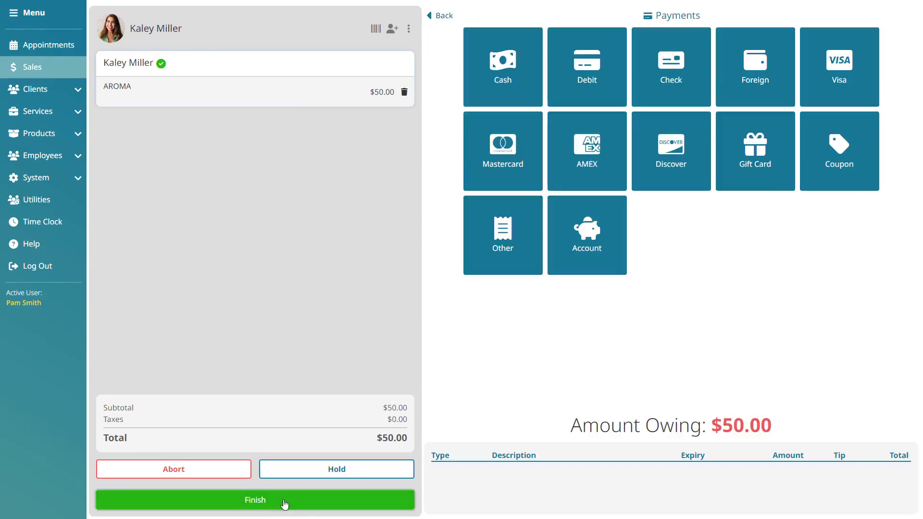
click(592, 283)
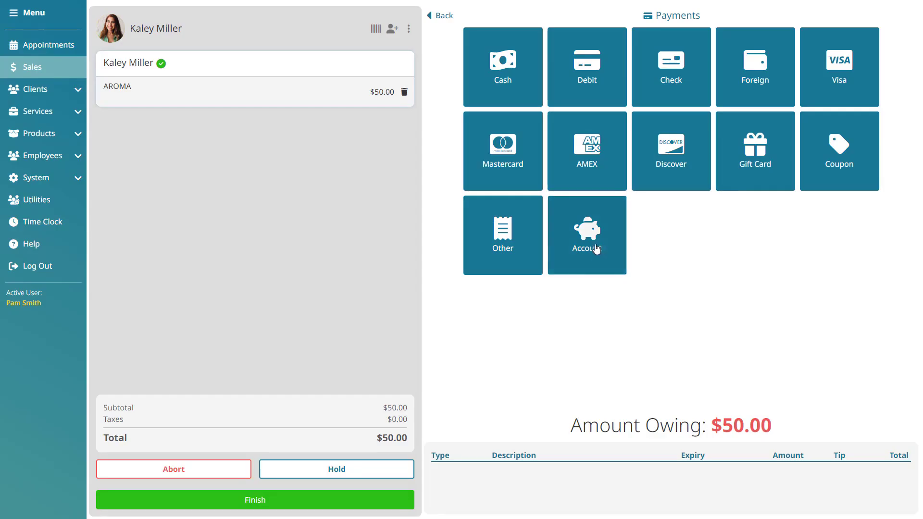
click(592, 250)
click(593, 216)
drag(593, 215, 603, 217)
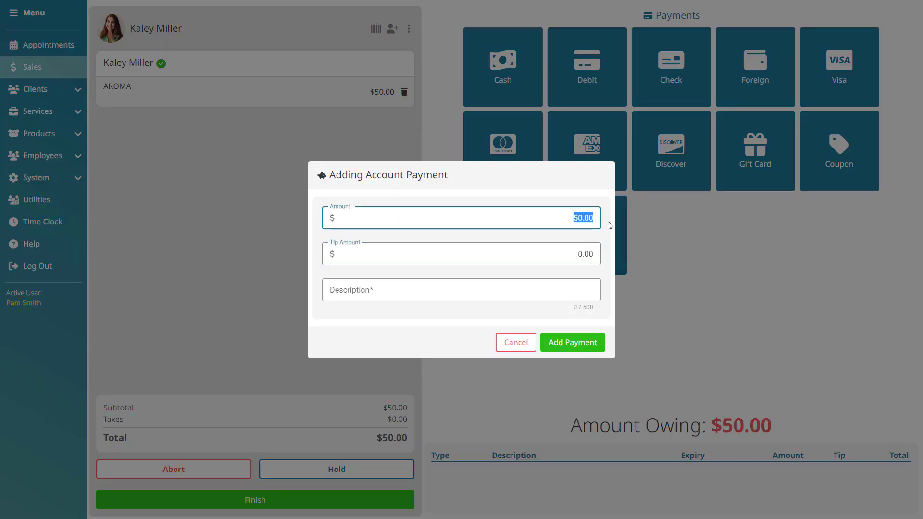
click(574, 295)
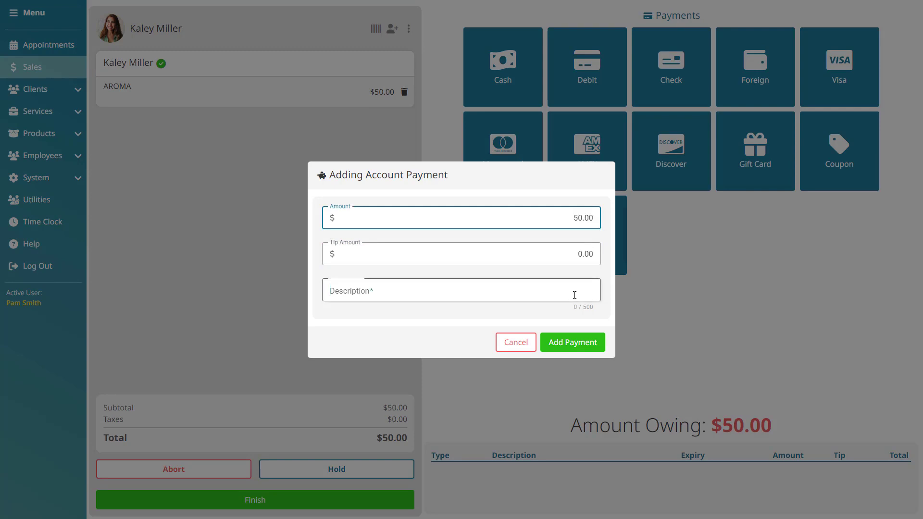
text(Deposit Redemption)
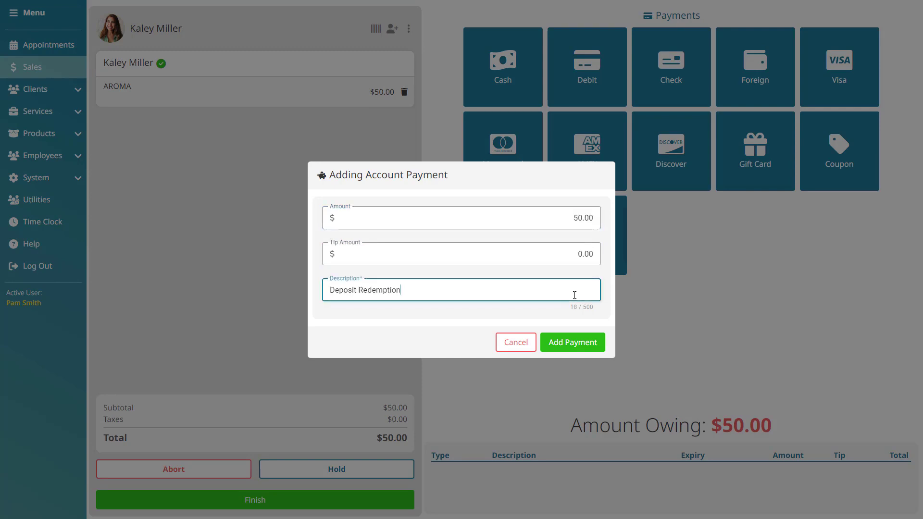
click(594, 345)
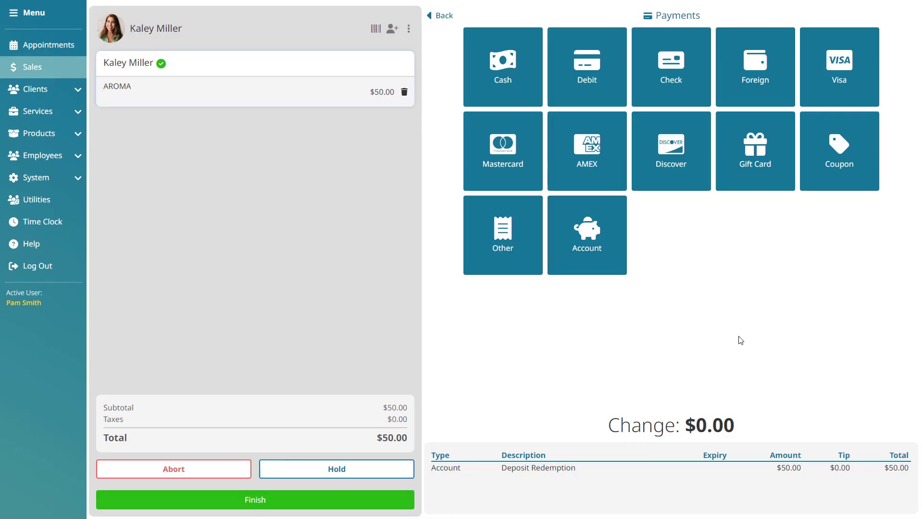
click(377, 501)
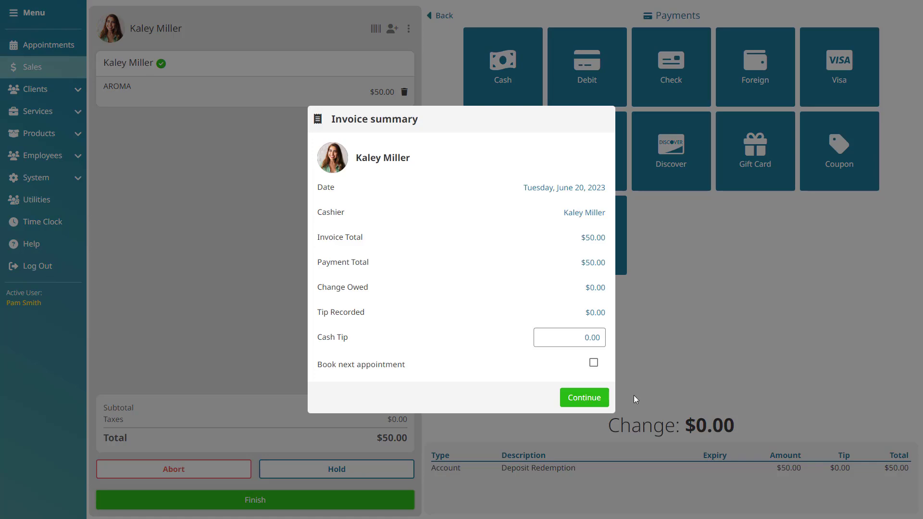
click(599, 399)
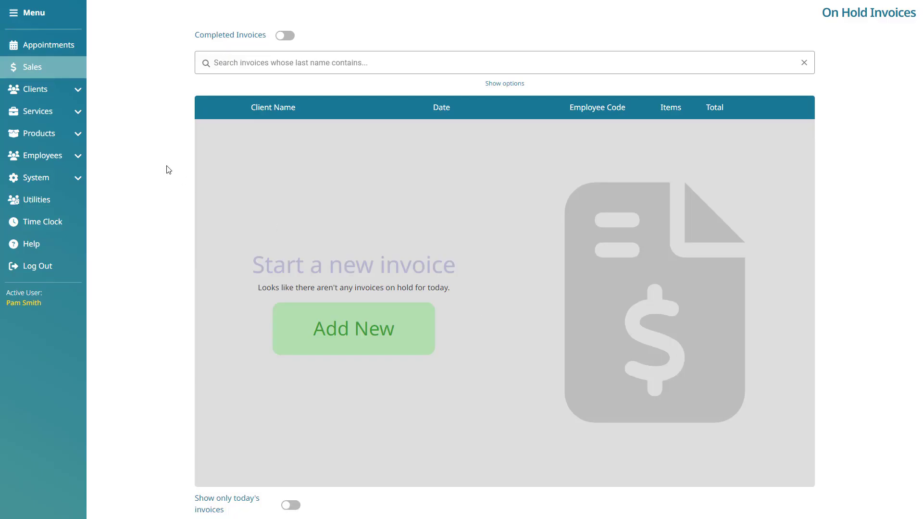
Step: Open the paying client's details again and check the account balance after the redemption
click(57, 94)
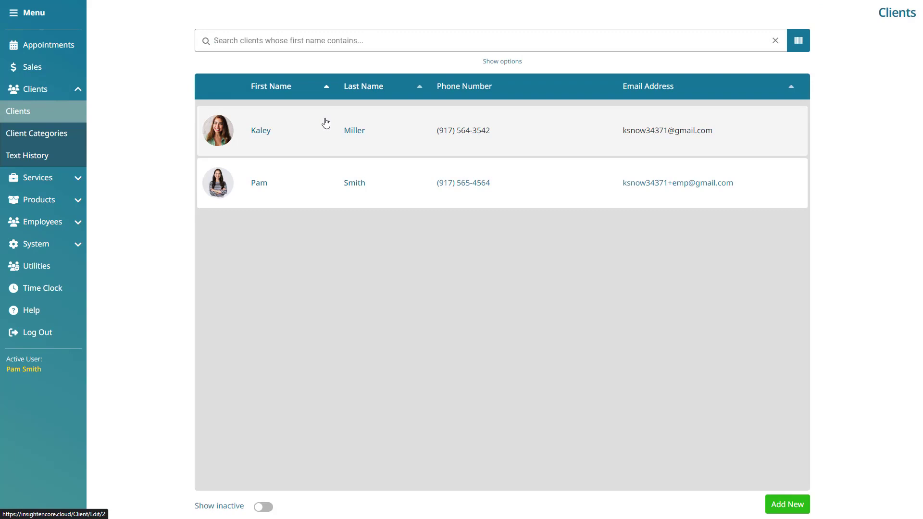
click(326, 123)
click(270, 35)
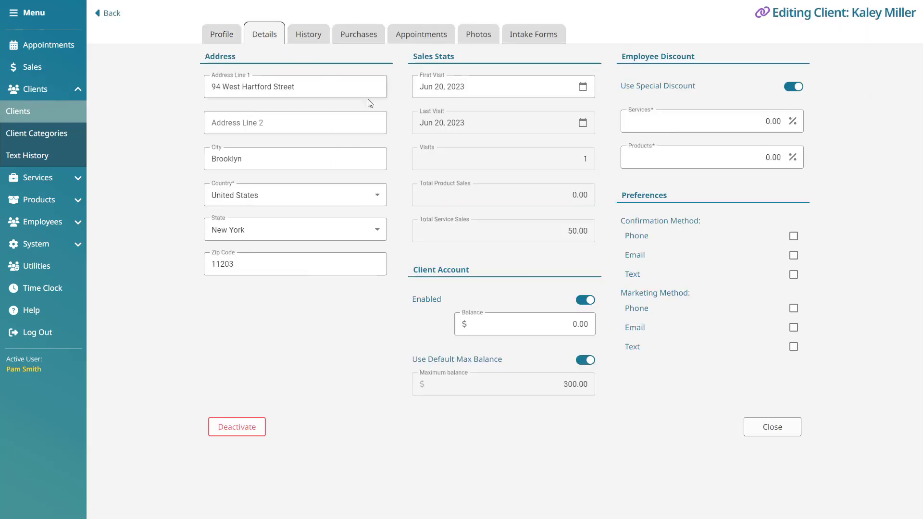
click(579, 324)
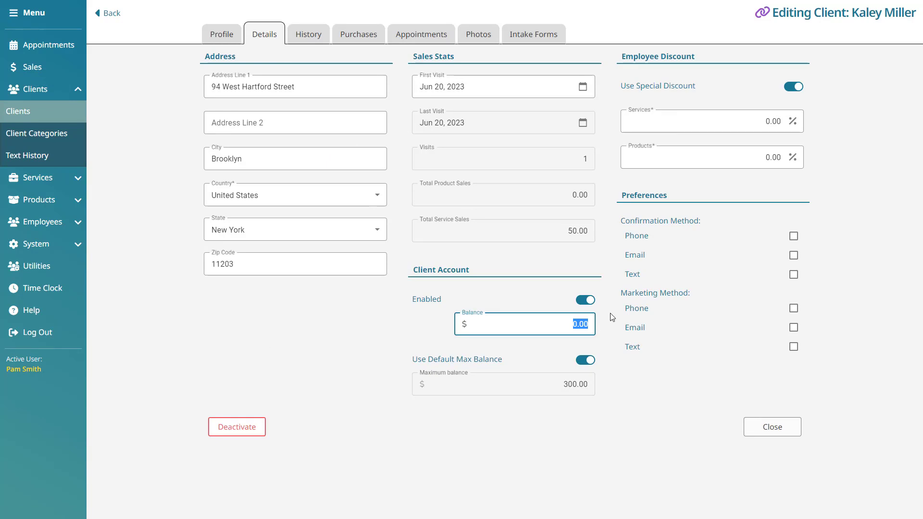
click(614, 317)
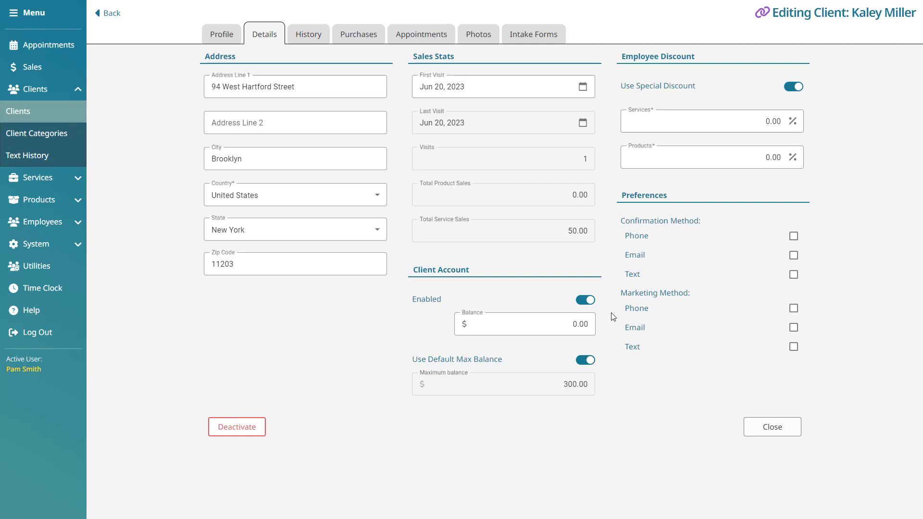
Step: Set the client's account balance to -5 as a credit and save the client record
click(596, 325)
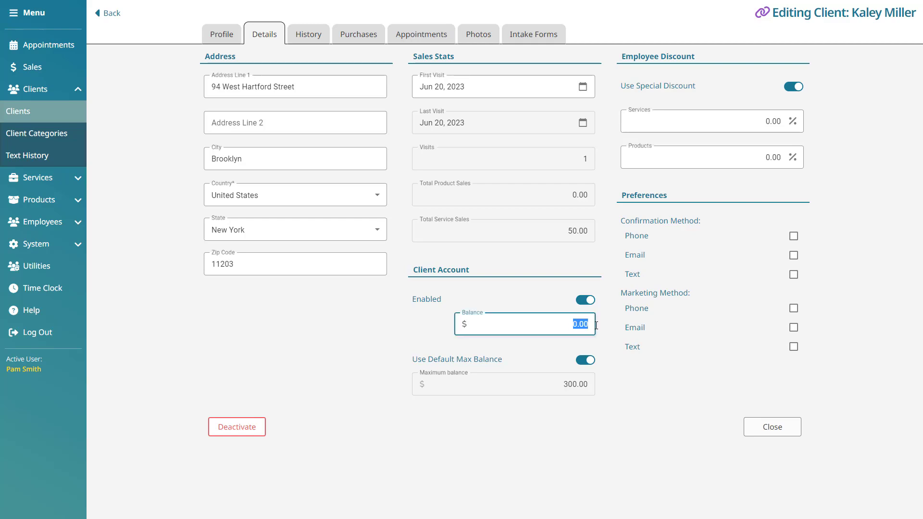
text(5)
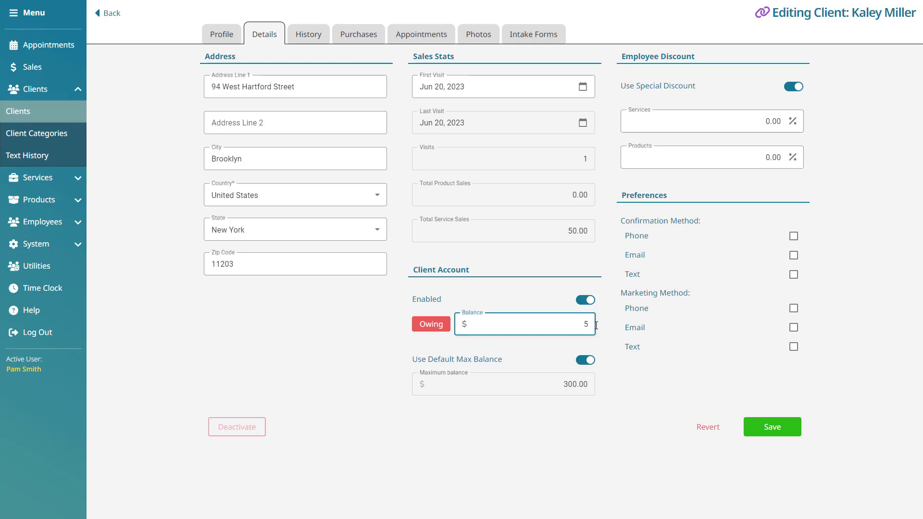
double_click(587, 325)
text(-5)
click(765, 426)
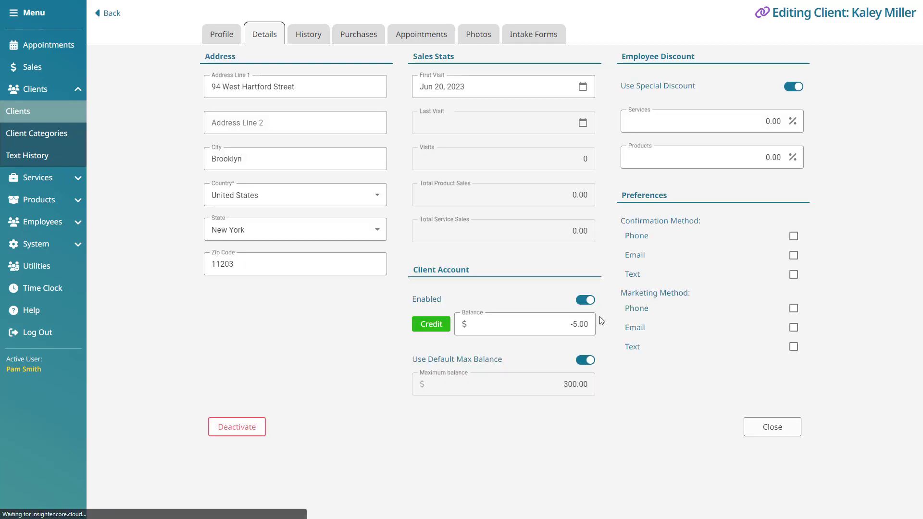